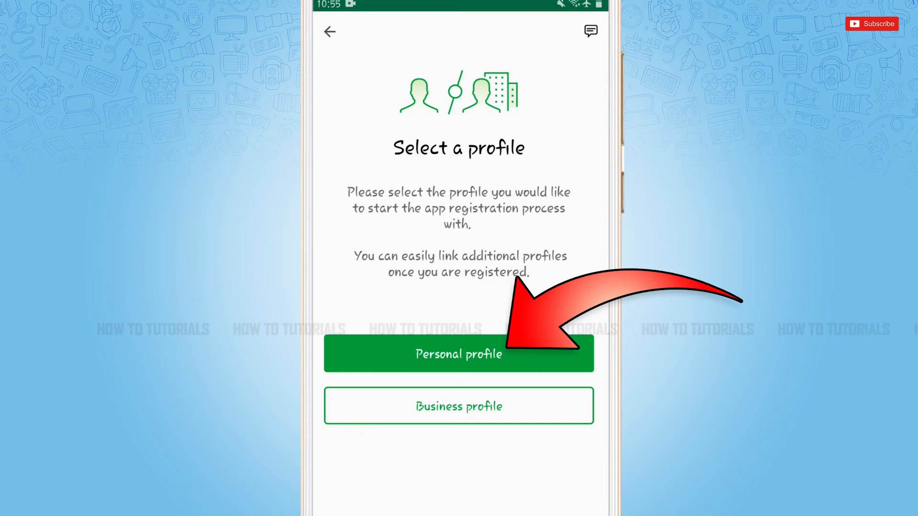
Step: Choose 'Personal profile' on the Select a profile screen to begin registration
{"action": "left_click", "coordinate": [458, 354]}
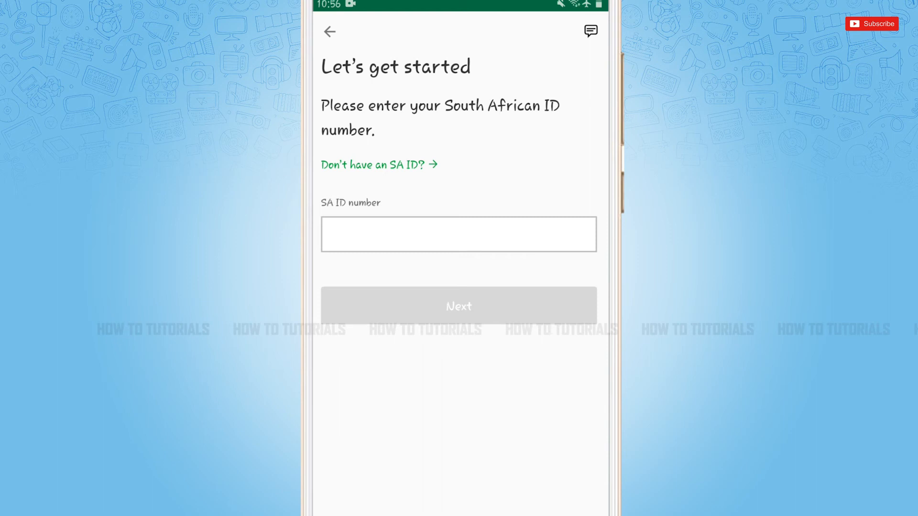
Step: Activate the SA ID number field so the numeric keypad is ready for the ID digits
{"action": "left_click", "coordinate": [457, 234]}
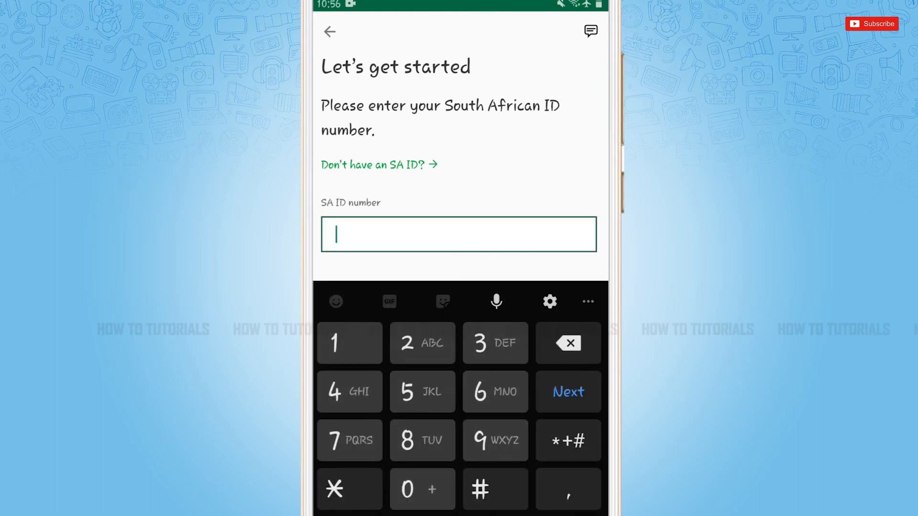